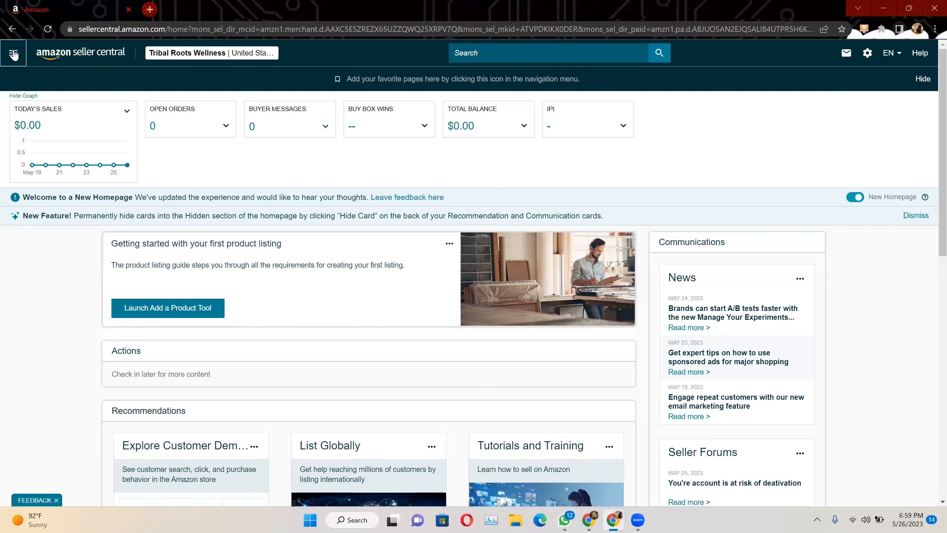
# Start adding a product not sold on Amazon from the catalog and dismiss the offer to restore the unfinished listing
pyautogui.click(15, 54)
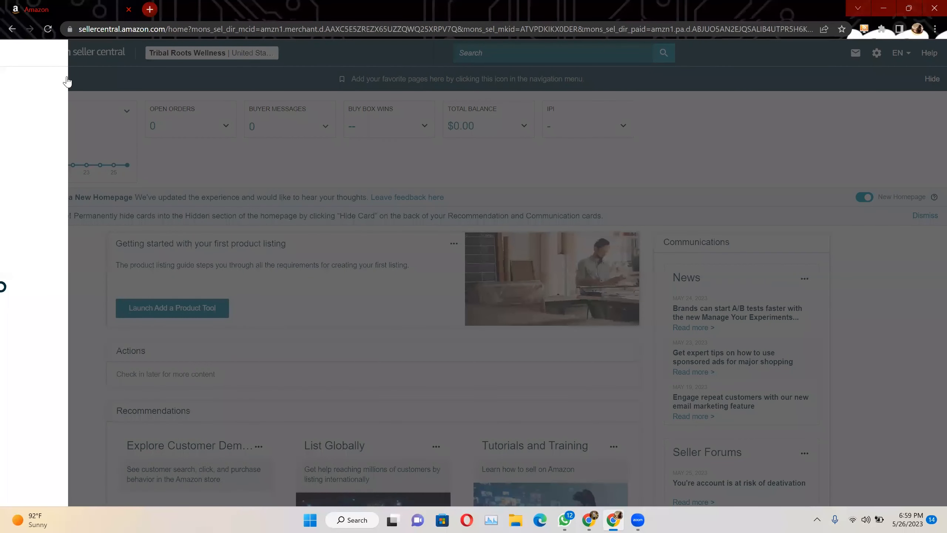
pyautogui.moveTo(67, 81)
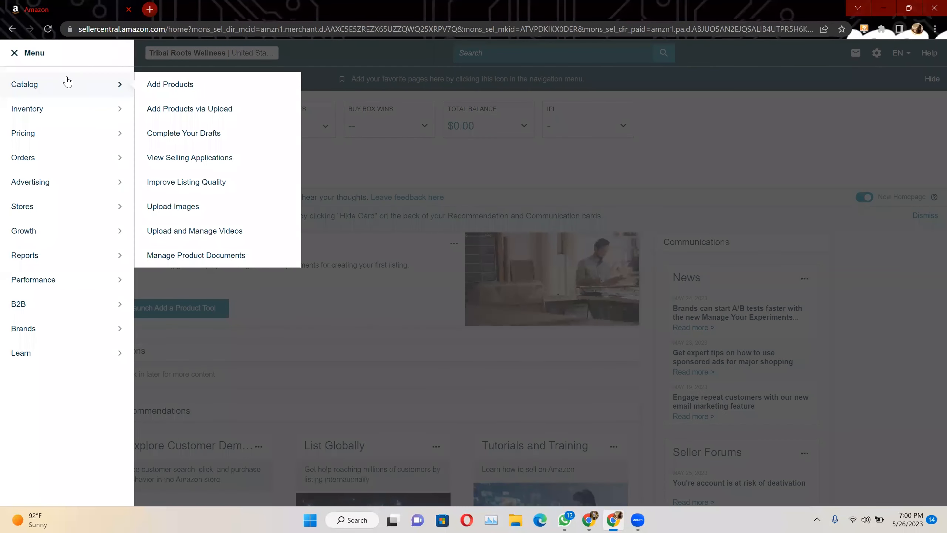
pyautogui.moveTo(105, 105)
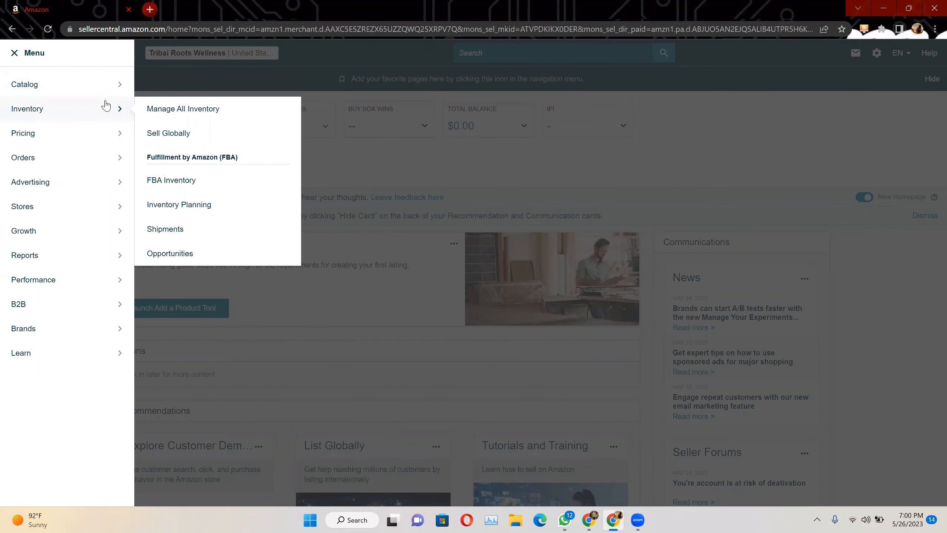
pyautogui.click(187, 91)
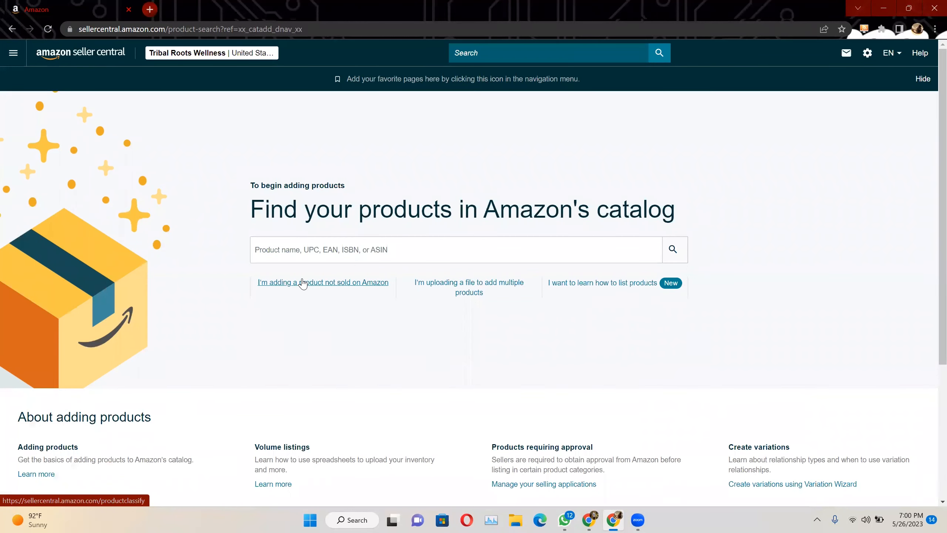
pyautogui.click(321, 283)
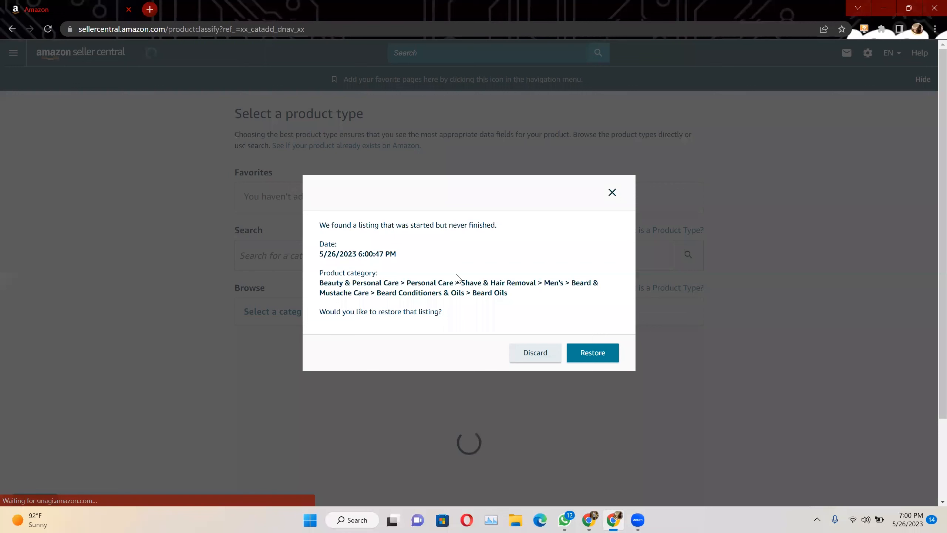
pyautogui.click(612, 193)
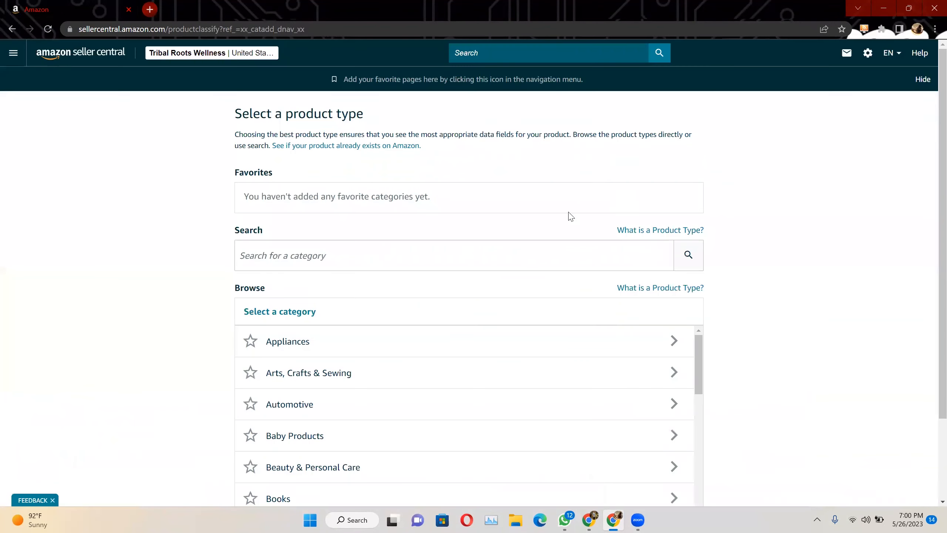
# Search the product types for "Beard Kit" and select CONDITIONER under Beauty & Personal Care > Personal Care, ending in Beard Conditioners
pyautogui.click(357, 256)
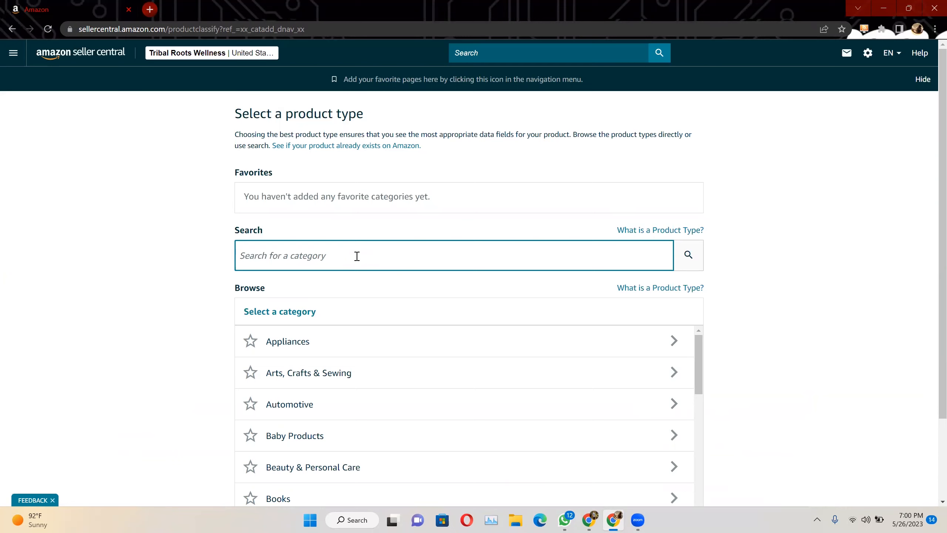
pyautogui.write('Beard Kit')
pyautogui.press('Return')
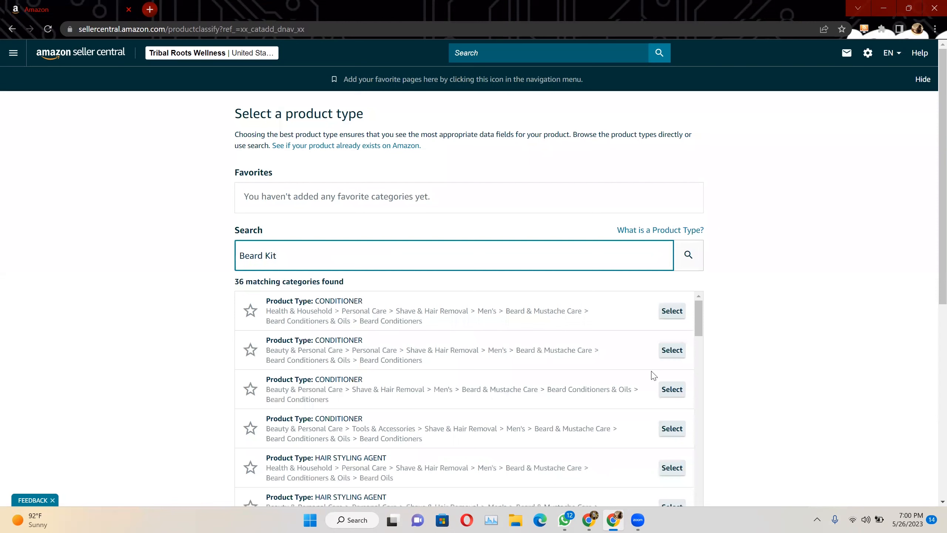
pyautogui.click(682, 350)
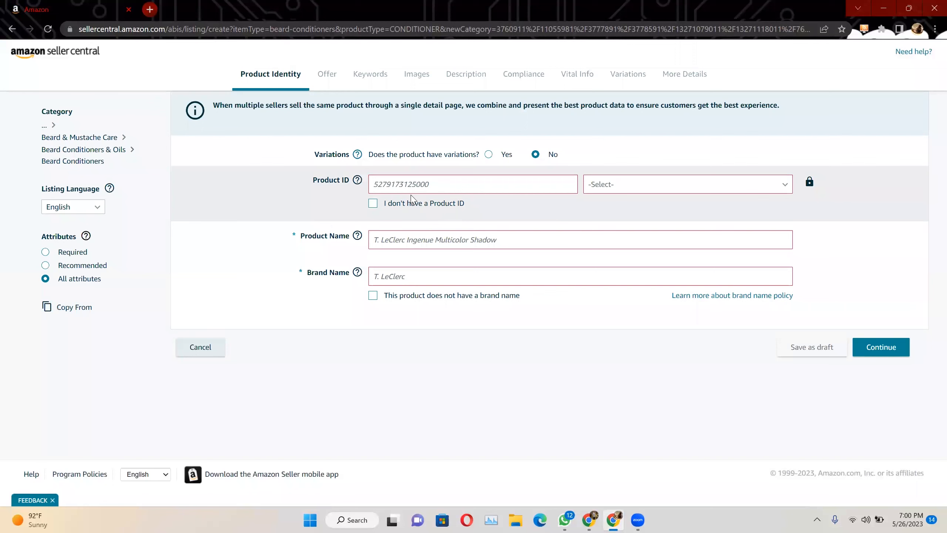
# Set the product name to "Beard Kit" and the brand name to "Efg" on the product identity form
pyautogui.click(401, 243)
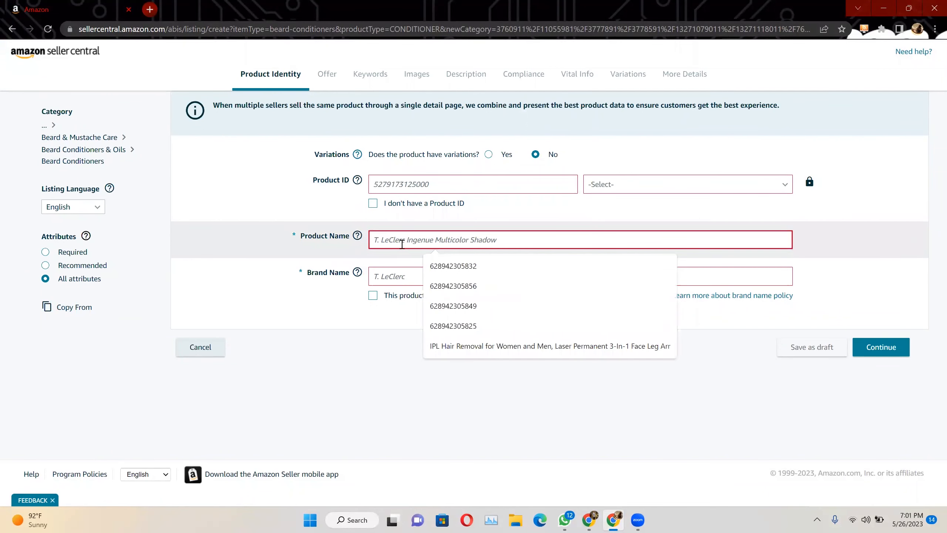
pyautogui.write('Beard')
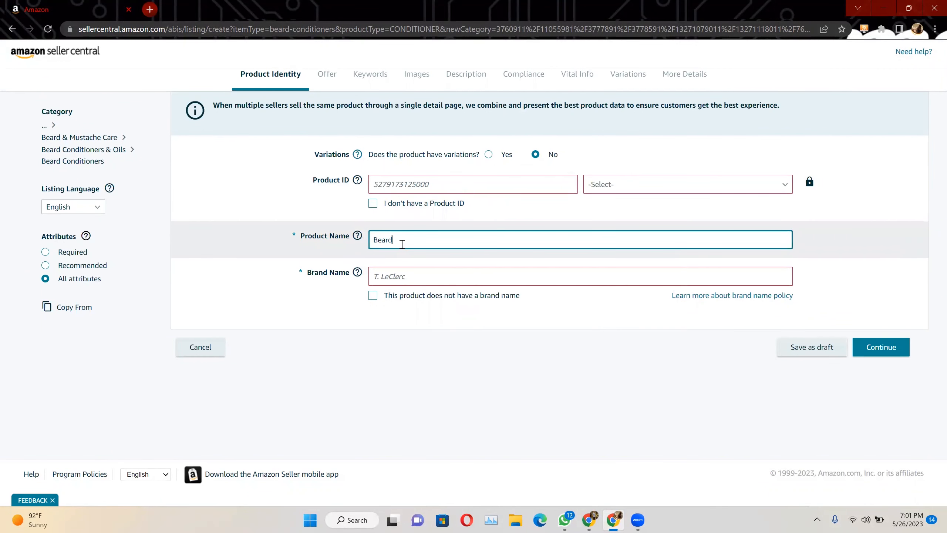
pyautogui.write(' Kit')
pyautogui.click(392, 269)
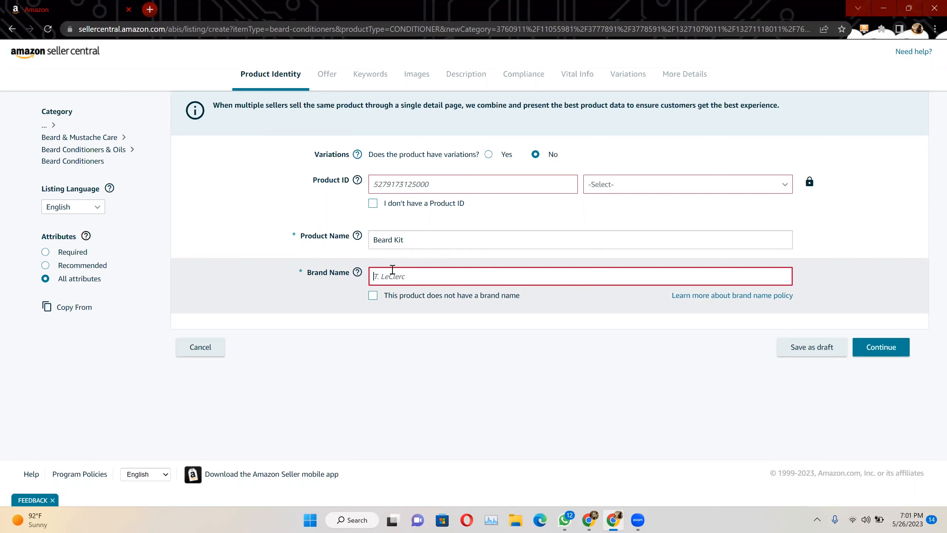
pyautogui.write('Efg')
pyautogui.click(458, 366)
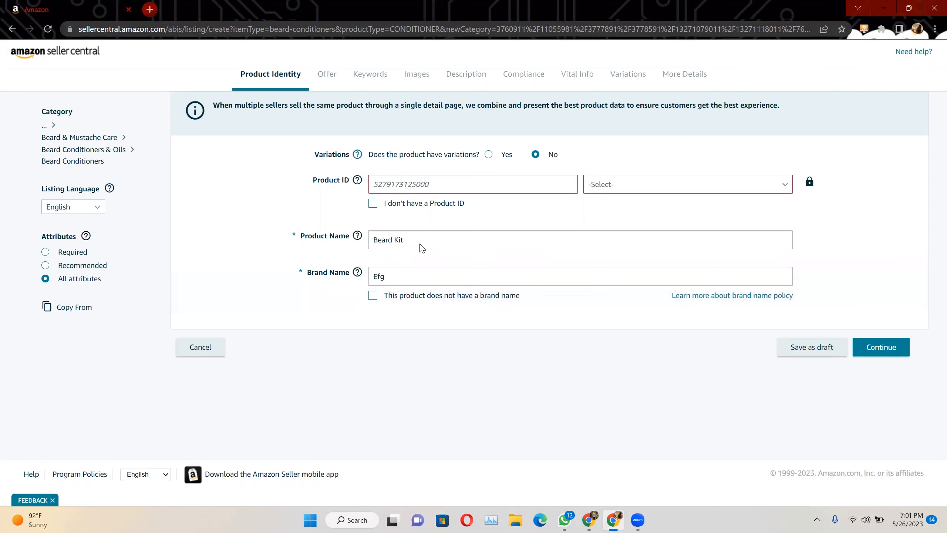
# Declare that the product has no Product ID and open the application for a GTIN exemption
pyautogui.click(408, 183)
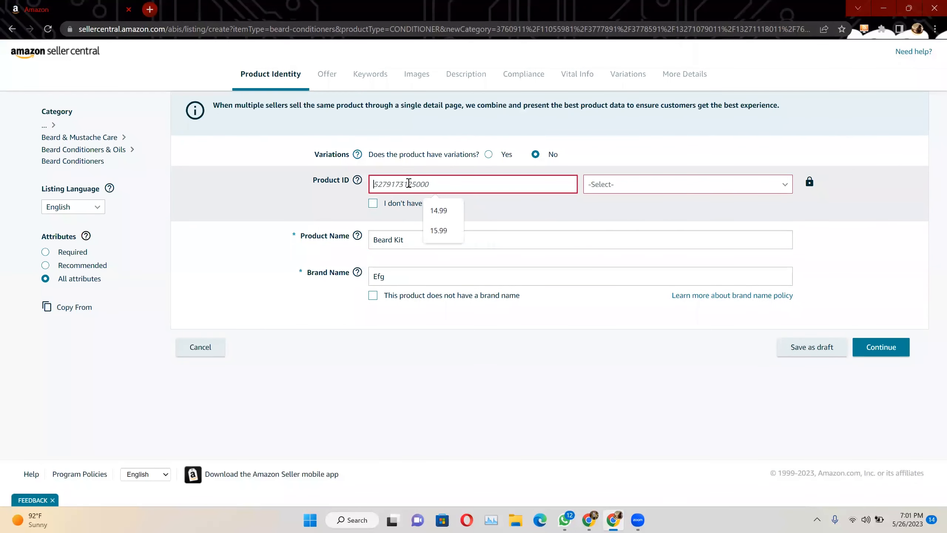
pyautogui.click(881, 354)
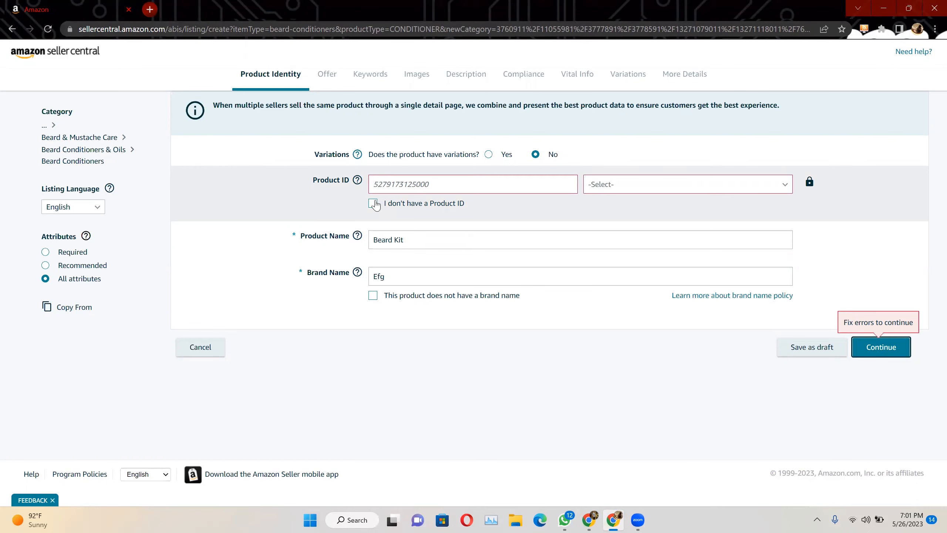
pyautogui.click(372, 204)
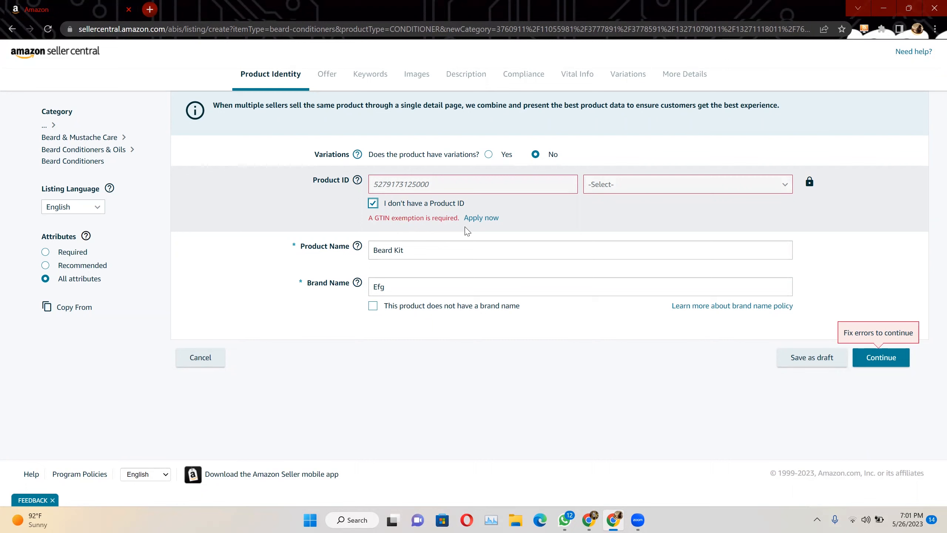
pyautogui.click(487, 220)
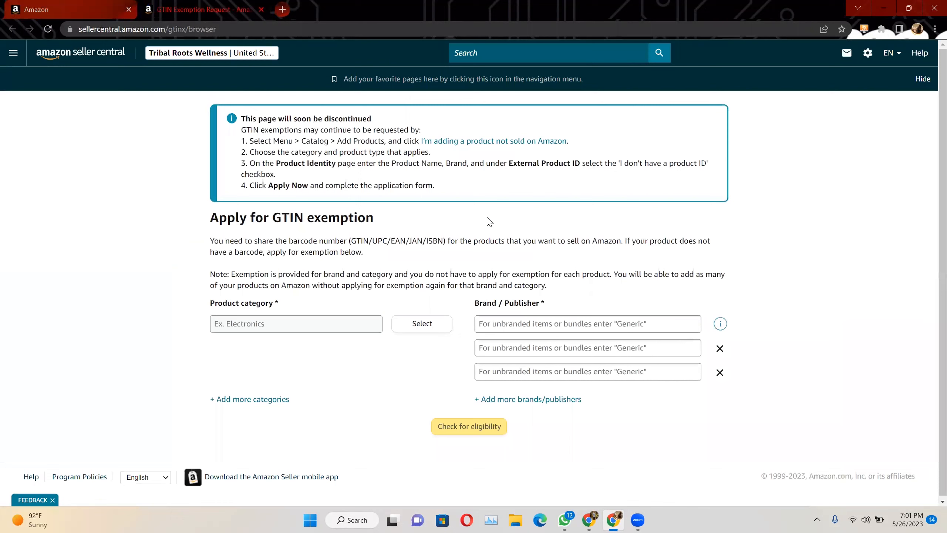
# Check GTIN exemption eligibility for the Beauty & Personal Care category with the brand Tribal Roots Wellness
pyautogui.click(424, 325)
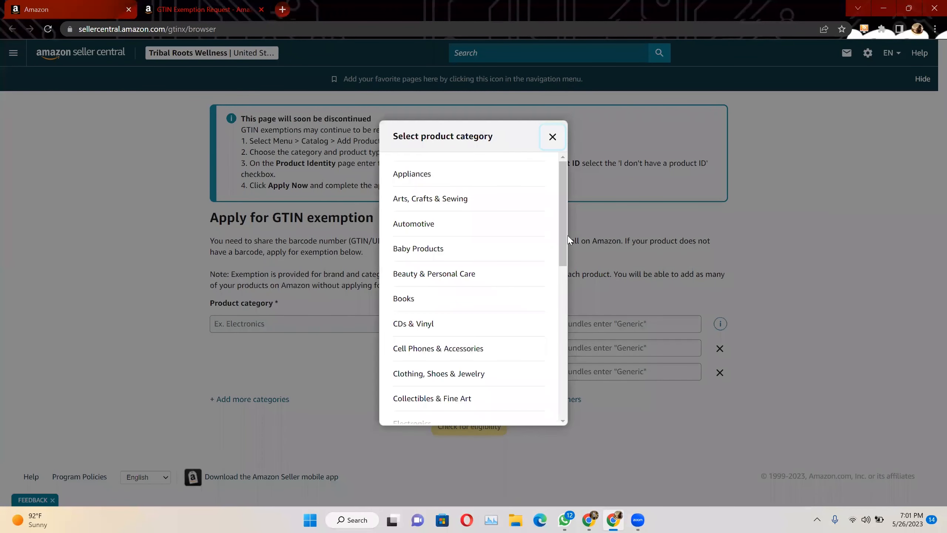
pyautogui.click(462, 274)
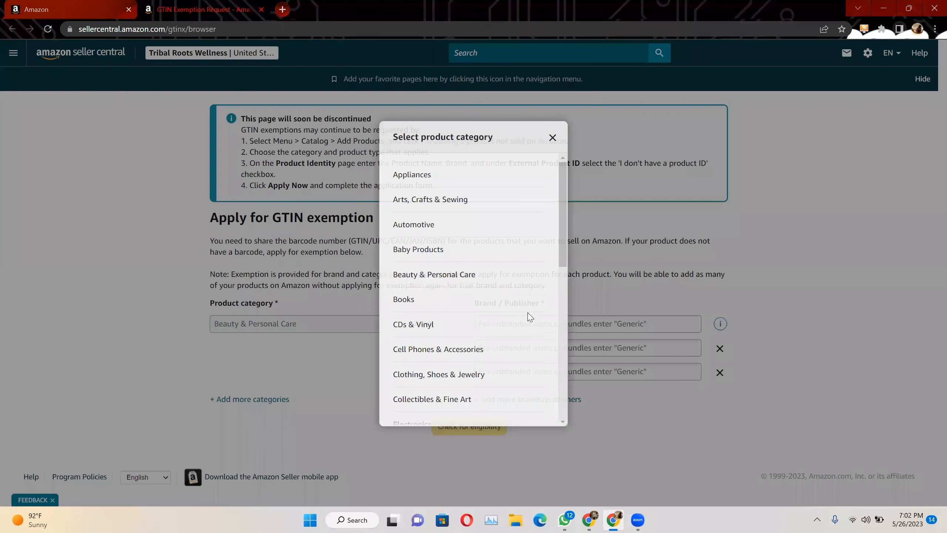
pyautogui.click(529, 321)
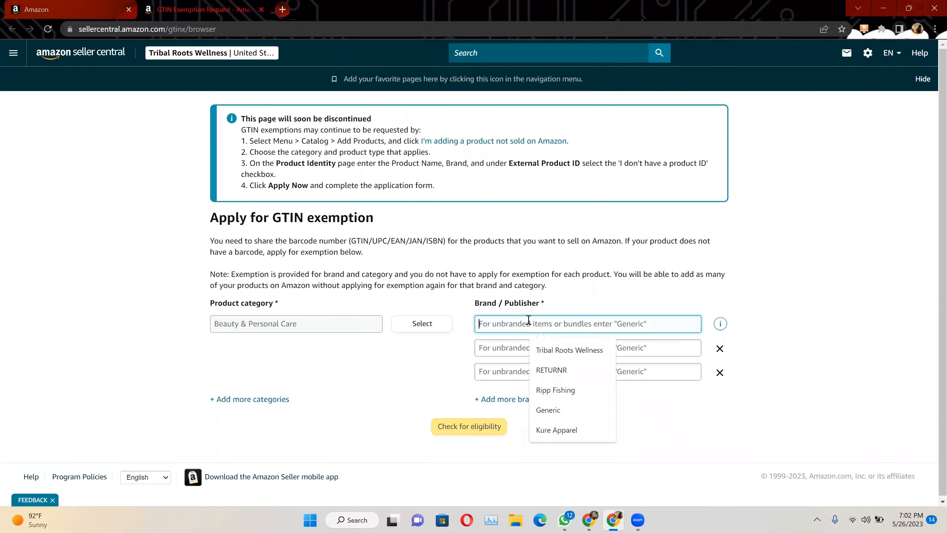
pyautogui.click(559, 349)
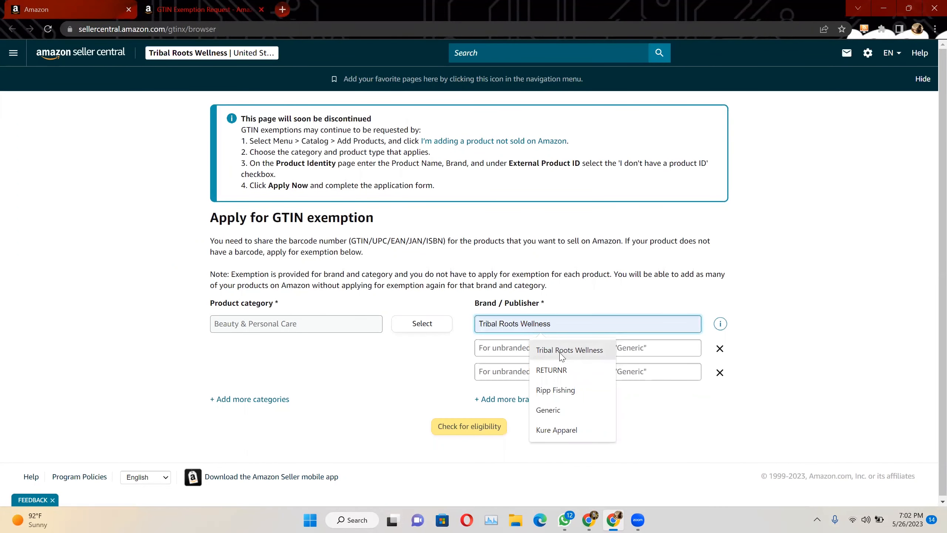
pyautogui.click(559, 353)
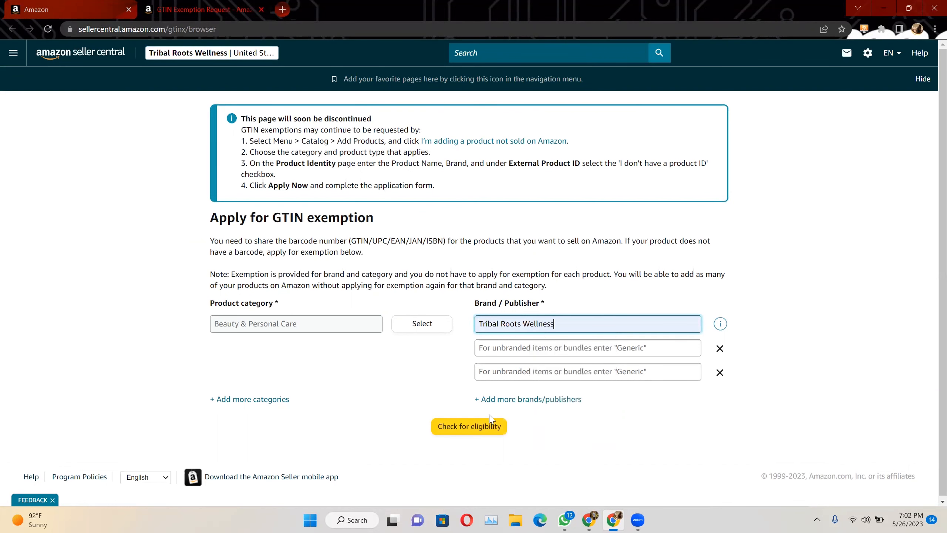
pyautogui.click(461, 433)
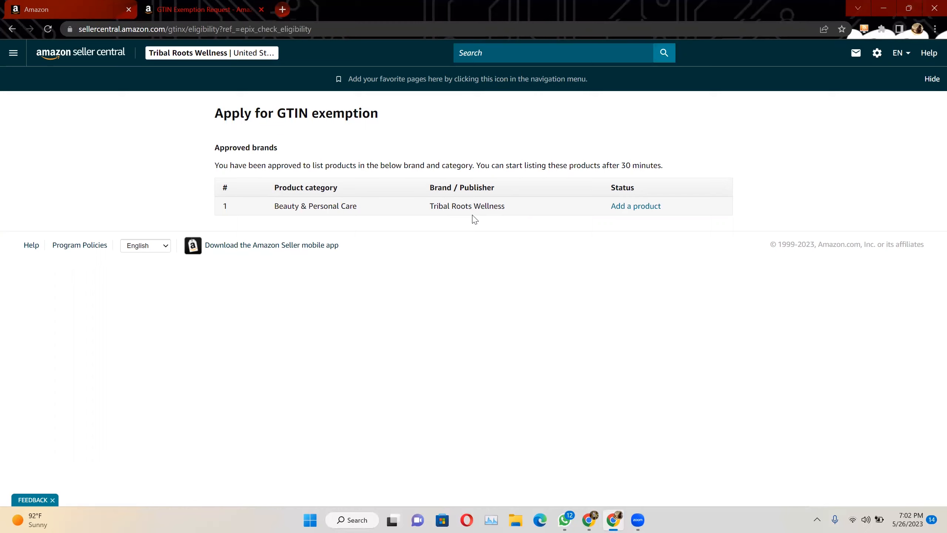
# Return to the Beard Kit listing, mark the product as having no brand name, and continue past its product identity details
pyautogui.click(12, 29)
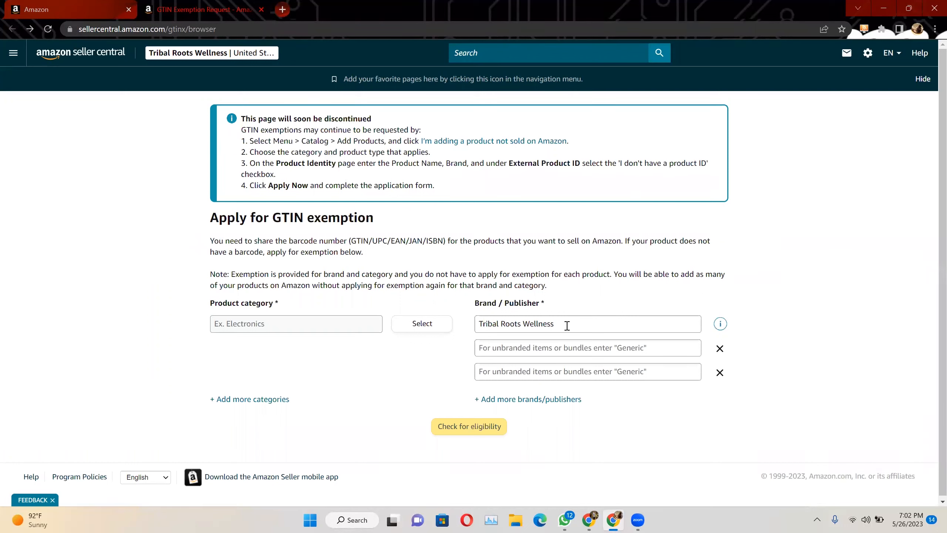
pyautogui.click(68, 4)
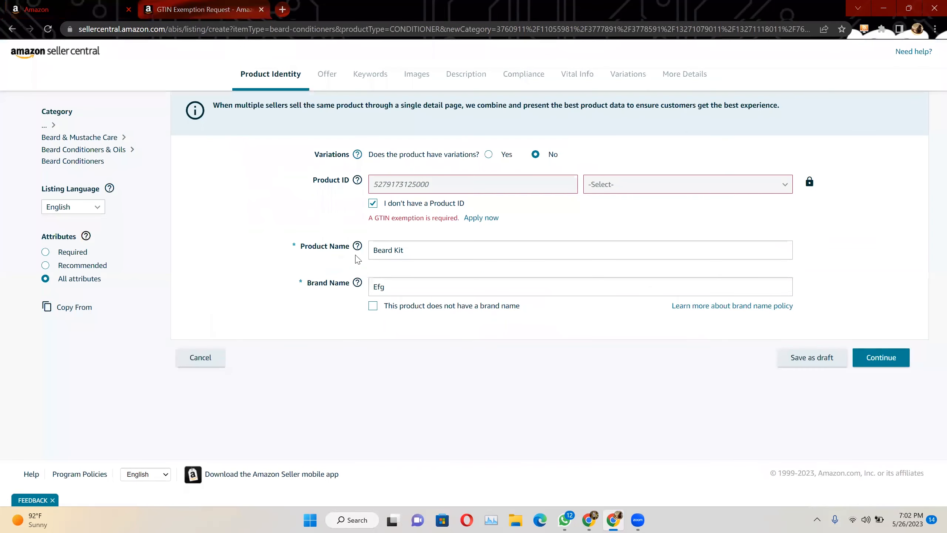
pyautogui.click(373, 307)
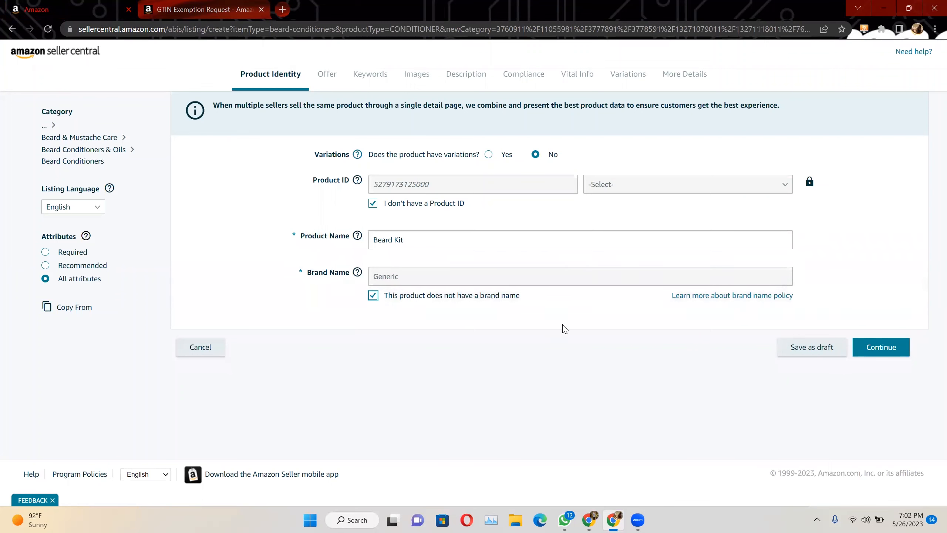
pyautogui.click(896, 351)
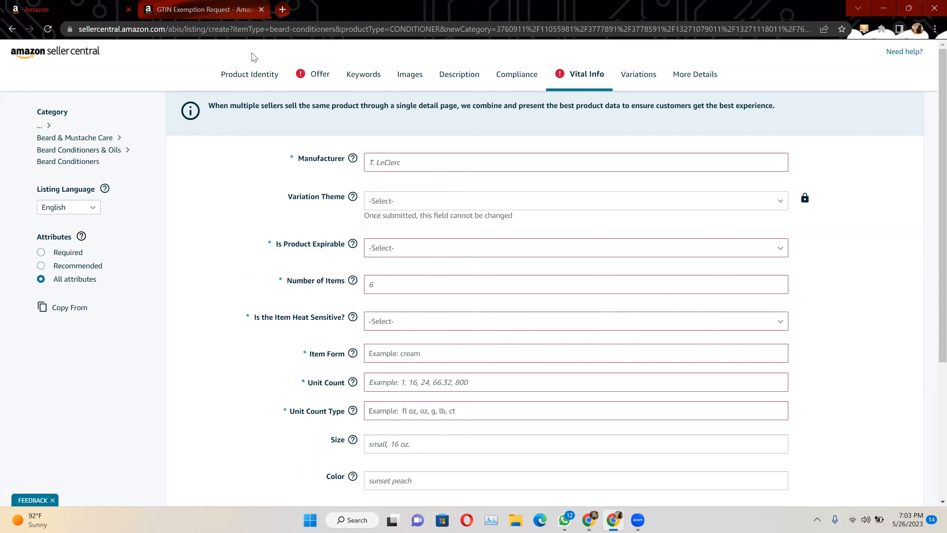
# Check GTIN exemption eligibility for the Beauty & Personal Care category with the brand set to "Generic"
pyautogui.click(249, 74)
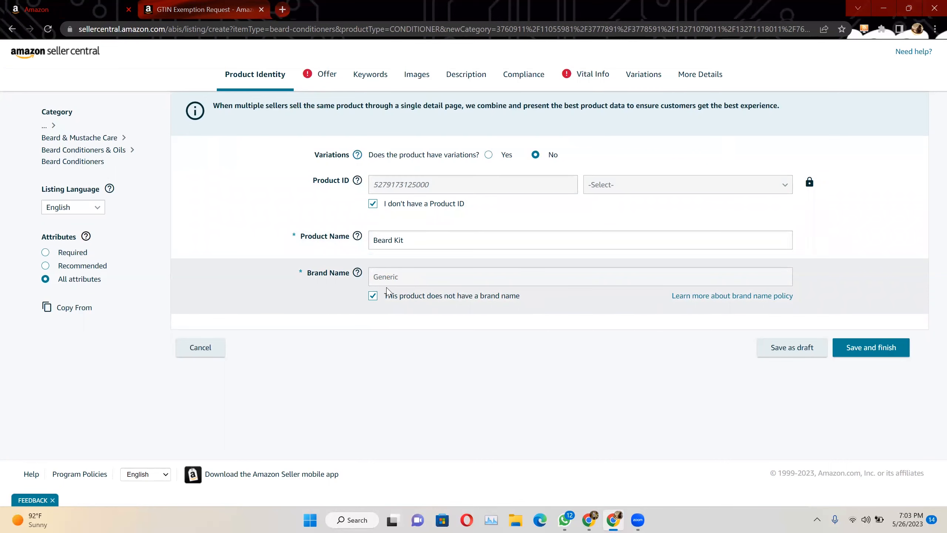
pyautogui.click(154, 5)
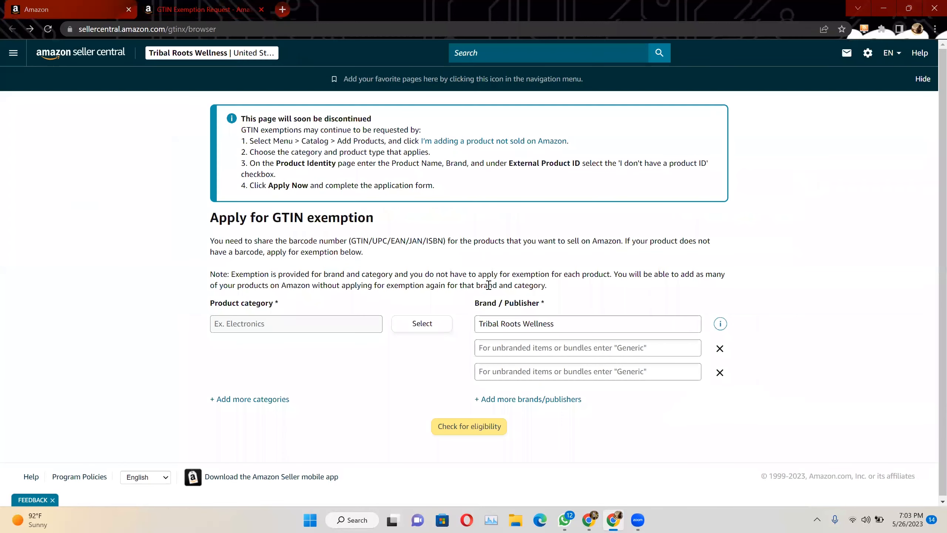
pyautogui.click(421, 323)
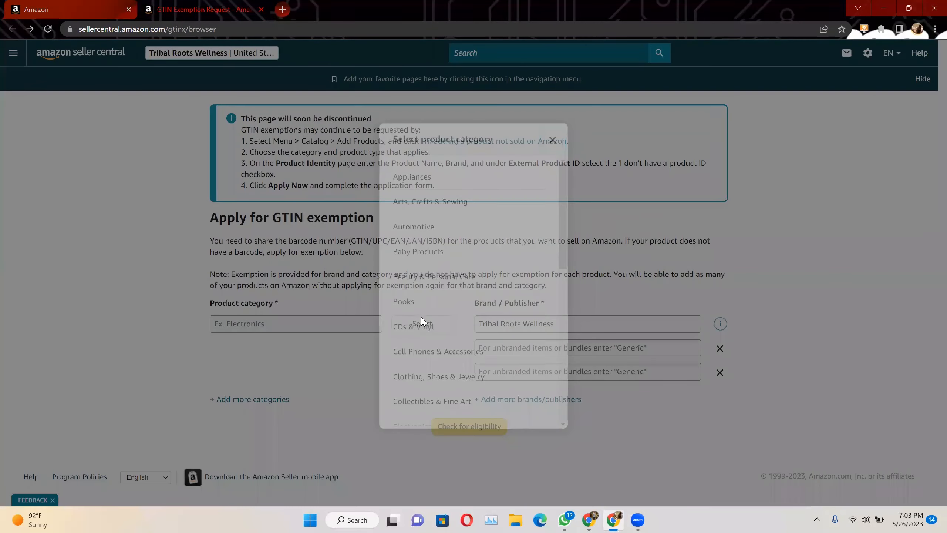
pyautogui.click(444, 273)
pyautogui.tripleClick(565, 323)
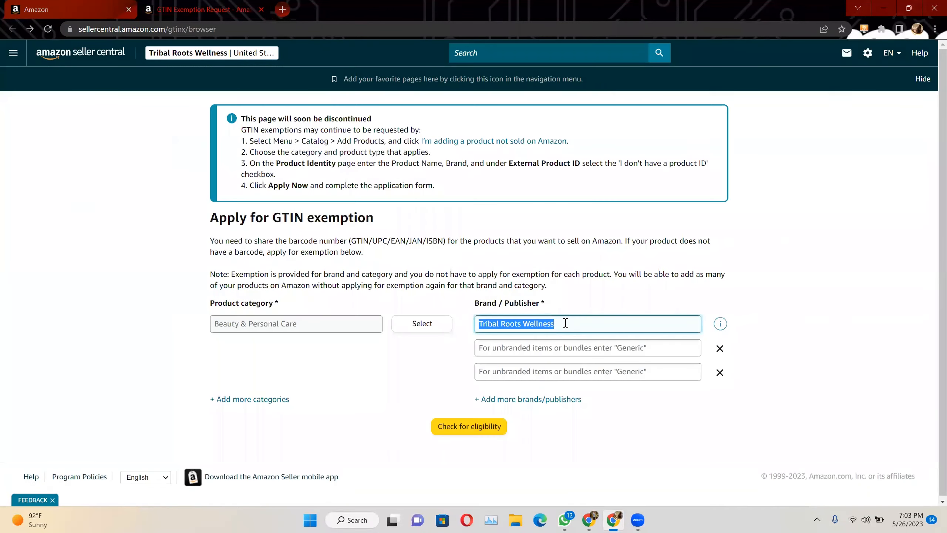
pyautogui.write('Generic')
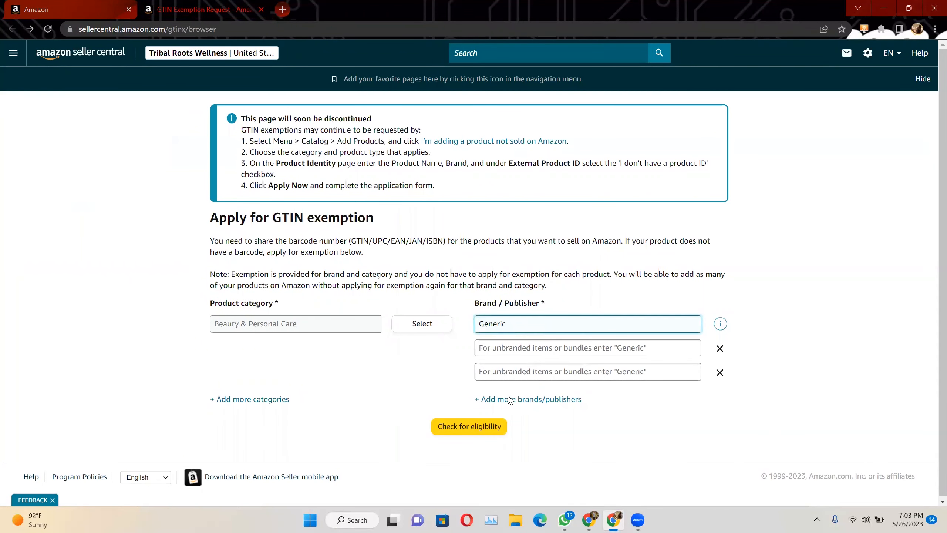
pyautogui.click(469, 430)
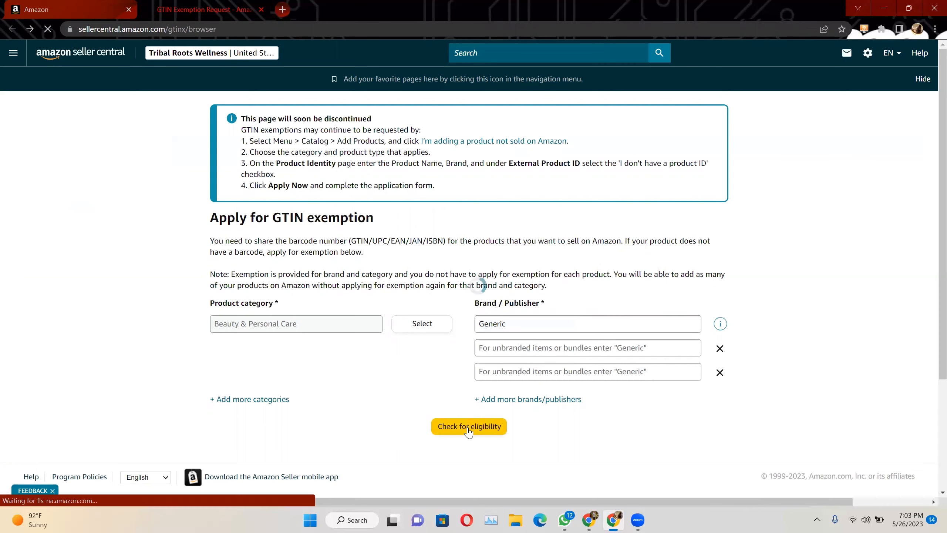